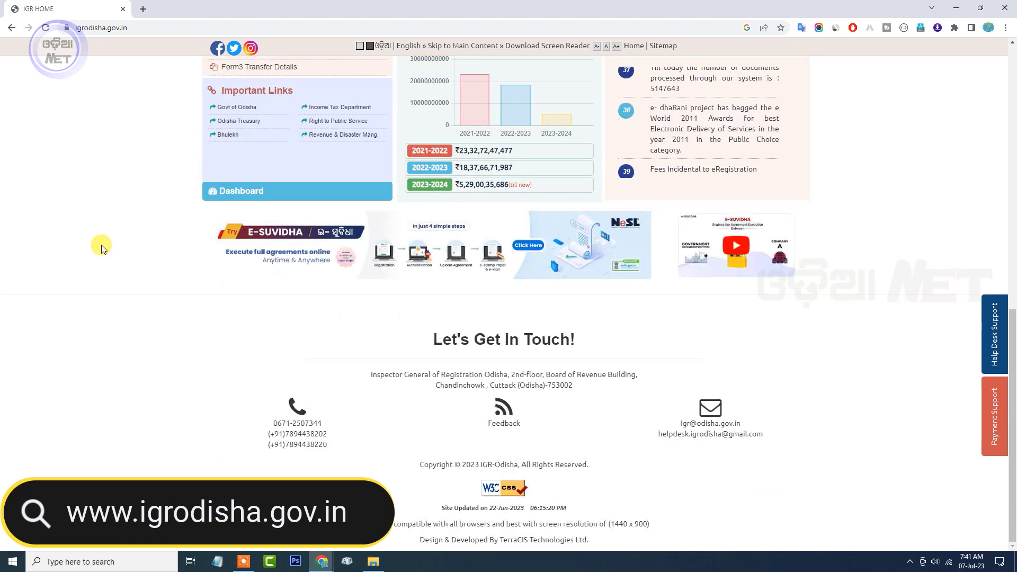
- Scroll to the top of the home page and open the 'New User? Register Now' form
scroll(102, 249, up, 5)
scroll(102, 249, up, 6)
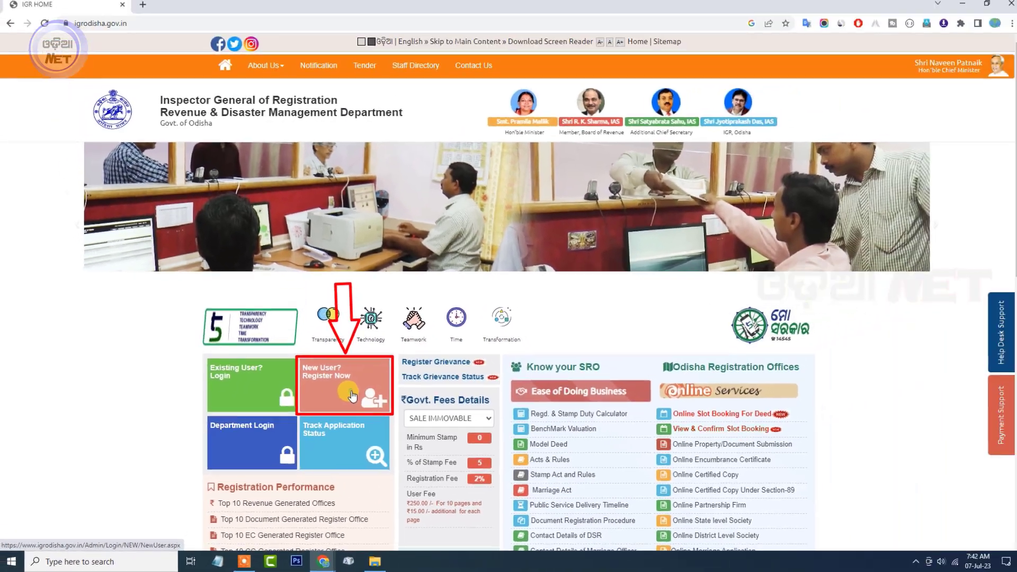
click(526, 235)
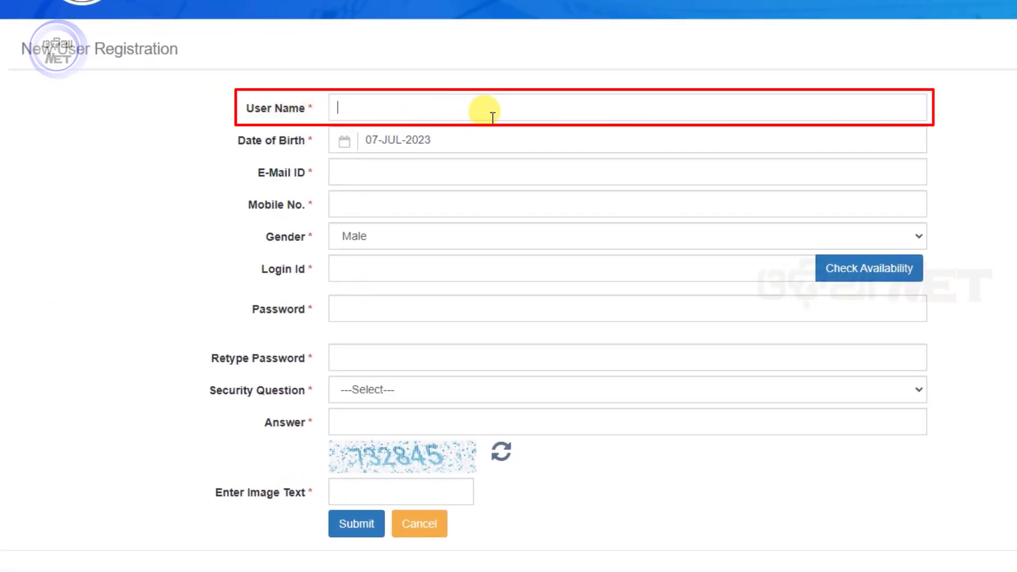
- Enter the user's name, calendar birth date, e-mail and mobile number, keeping gender Male
text(D)
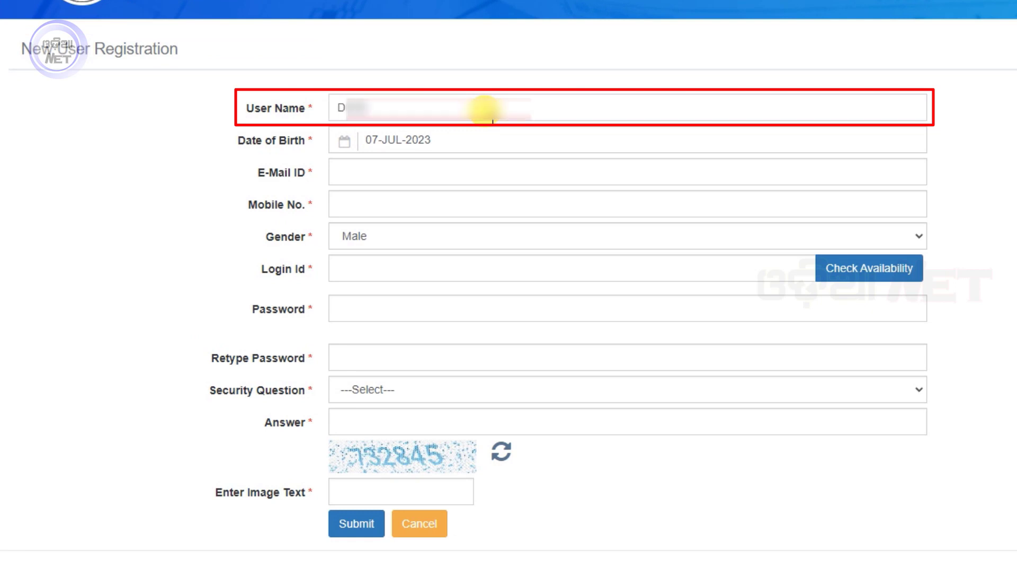
click(406, 141)
click(462, 175)
scroll(454, 317, up, 10)
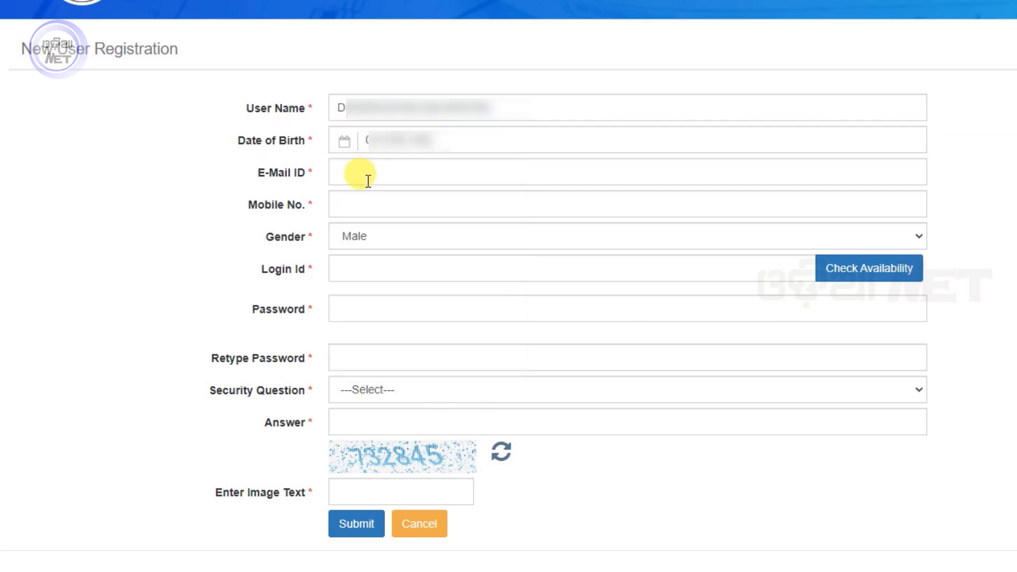
click(365, 172)
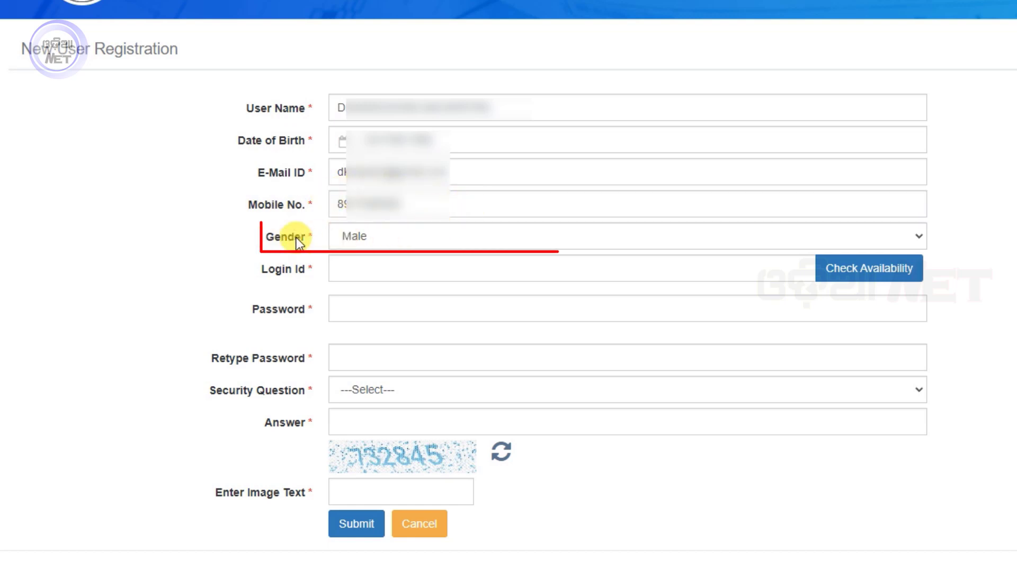
click(426, 236)
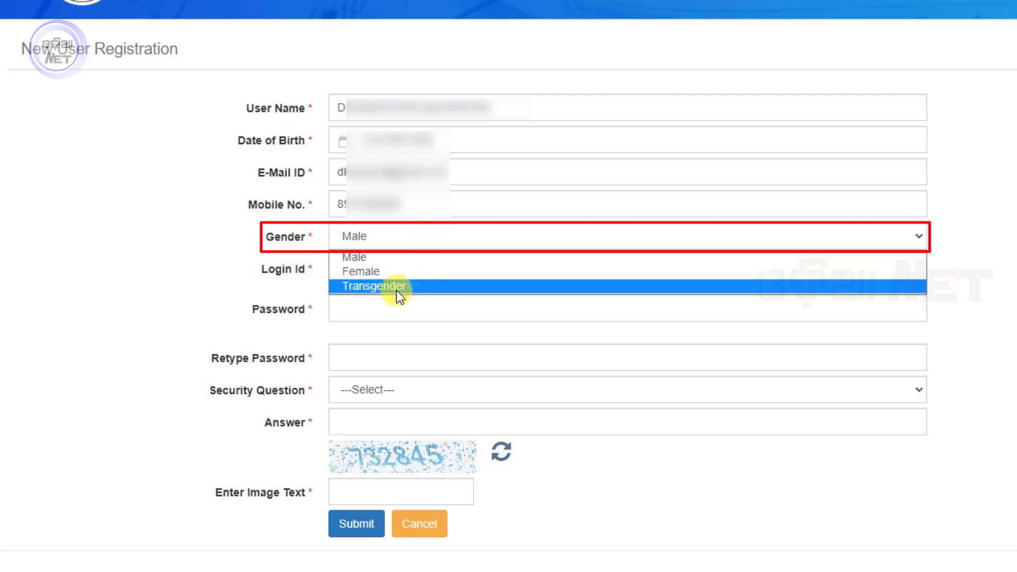
click(369, 258)
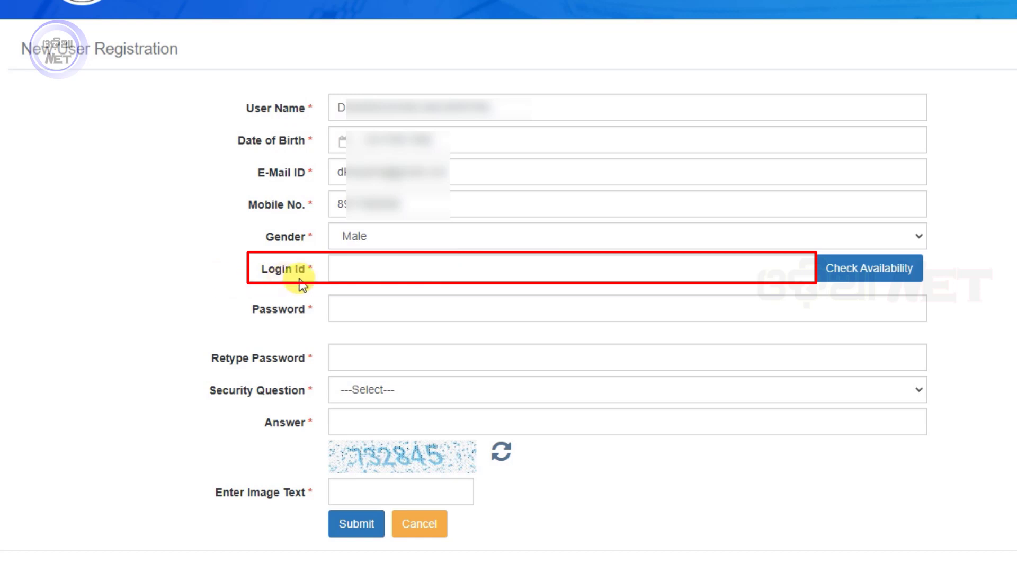
- Replace the taken login ID with a new one that the availability check reports Available
click(370, 267)
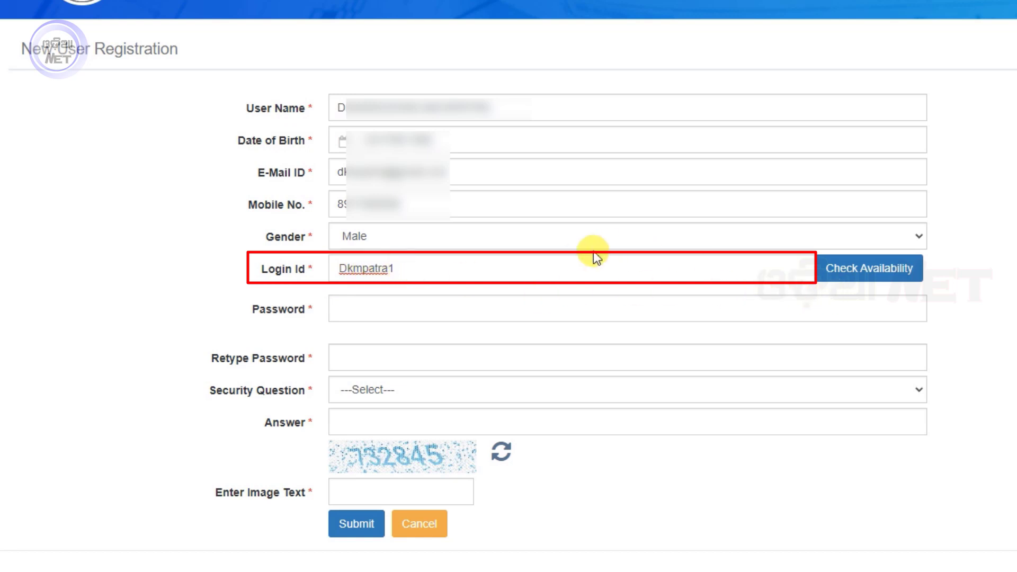
click(873, 273)
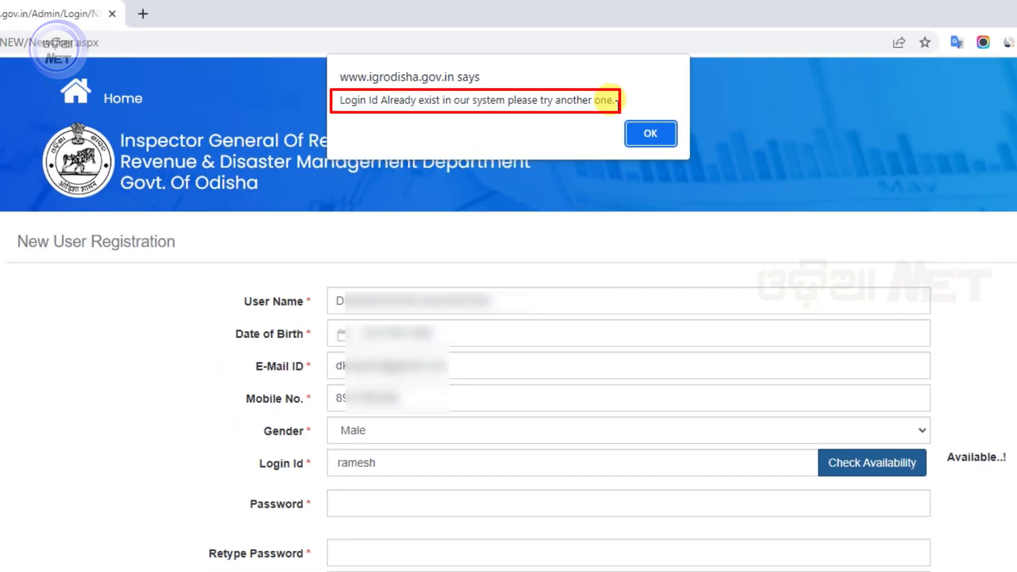
click(650, 132)
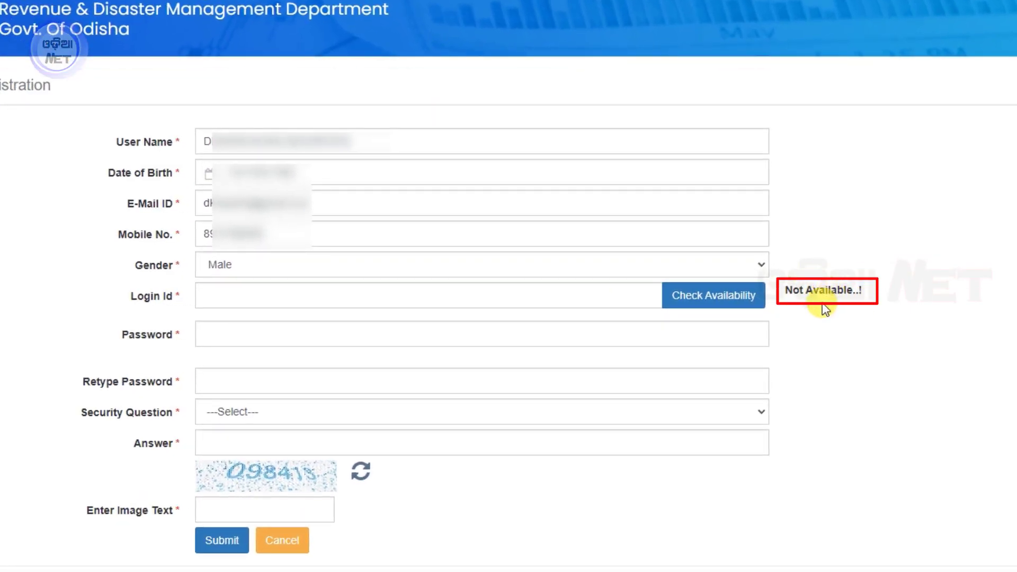
click(237, 295)
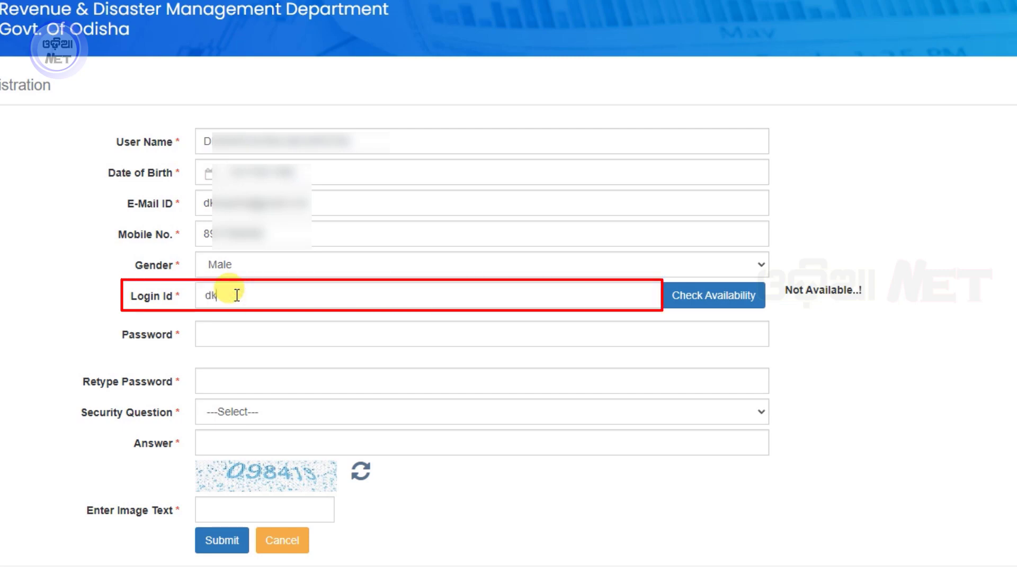
click(731, 292)
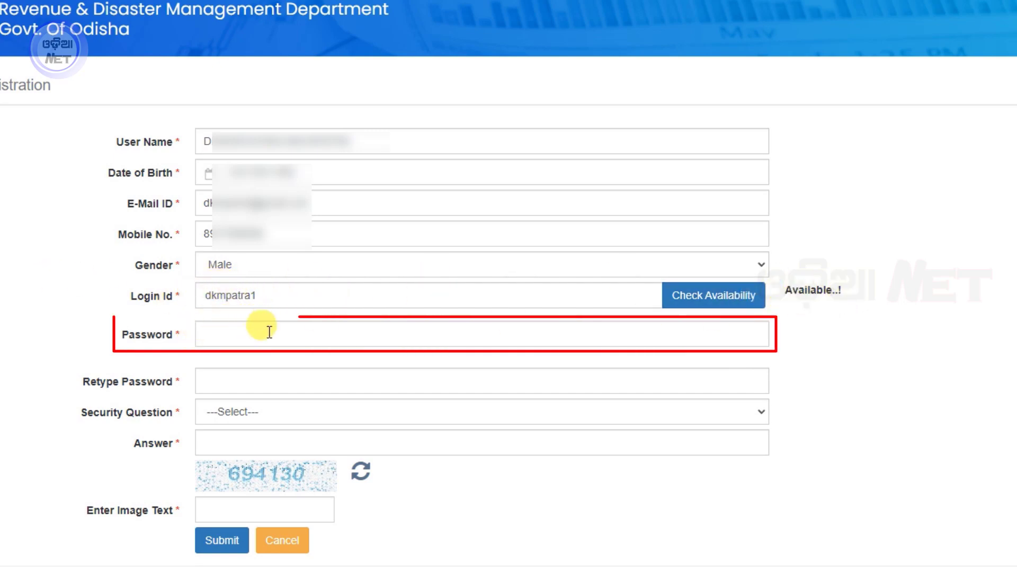
- Swap in a stronger password until strength shows Excellent, then start retyping it for confirmation
click(303, 332)
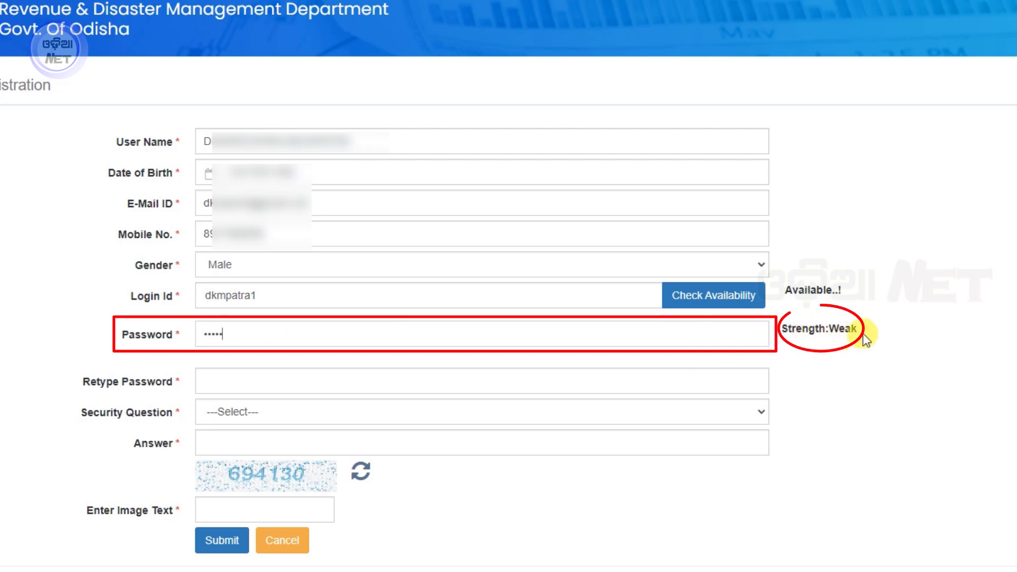
double_click(246, 335)
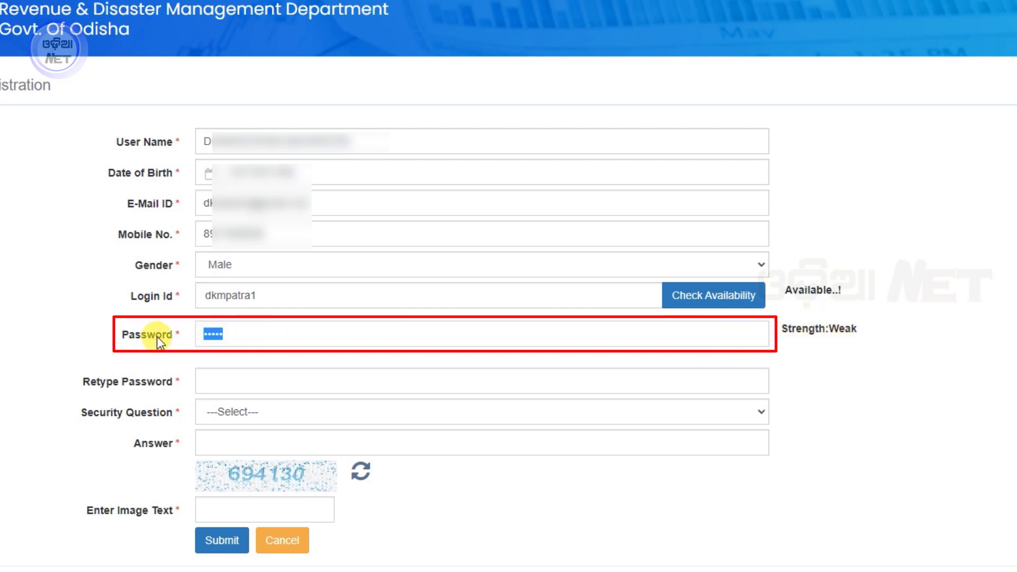
key(ctrl+v)
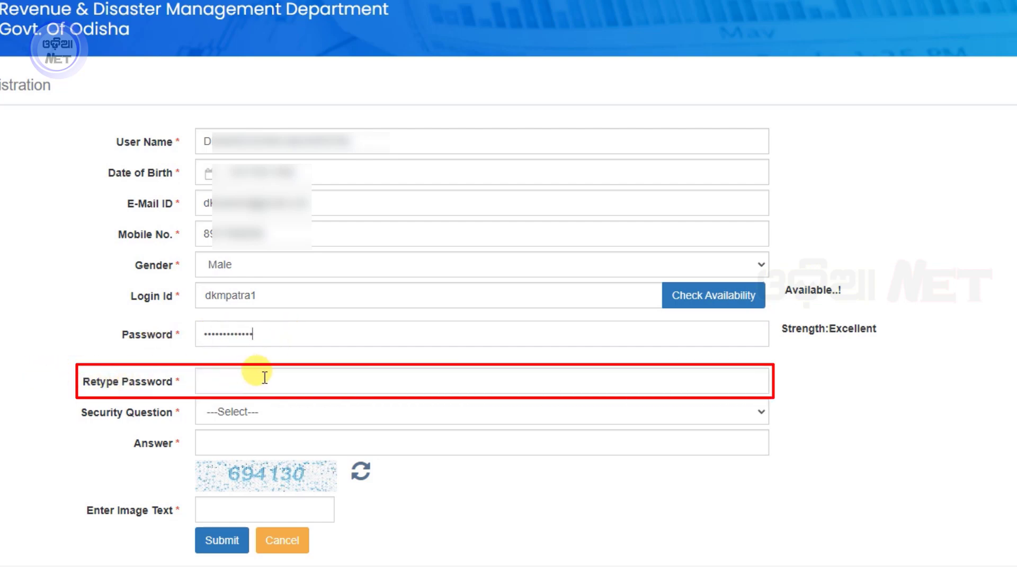
click(289, 375)
text(••••)
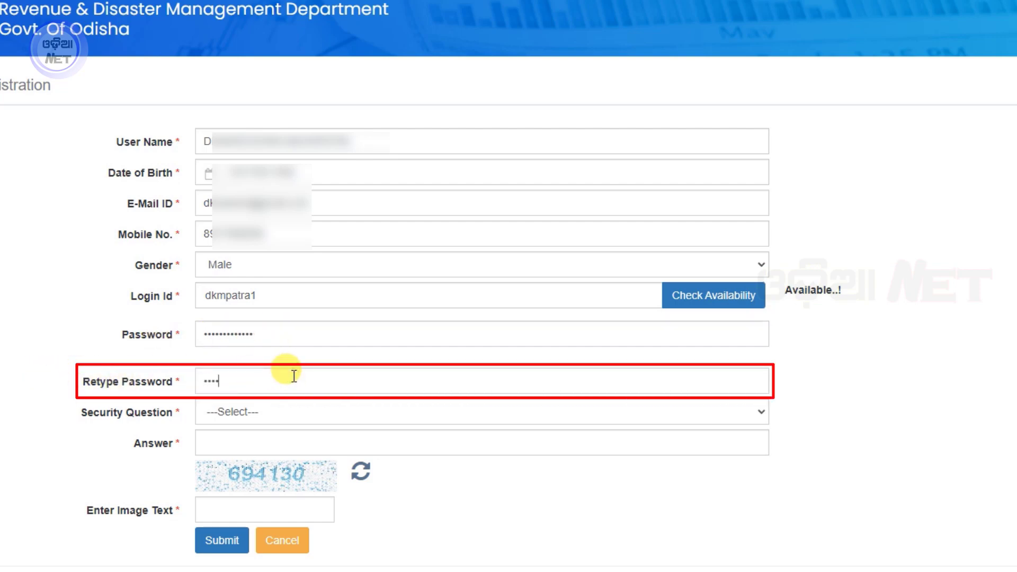
text(••••••)
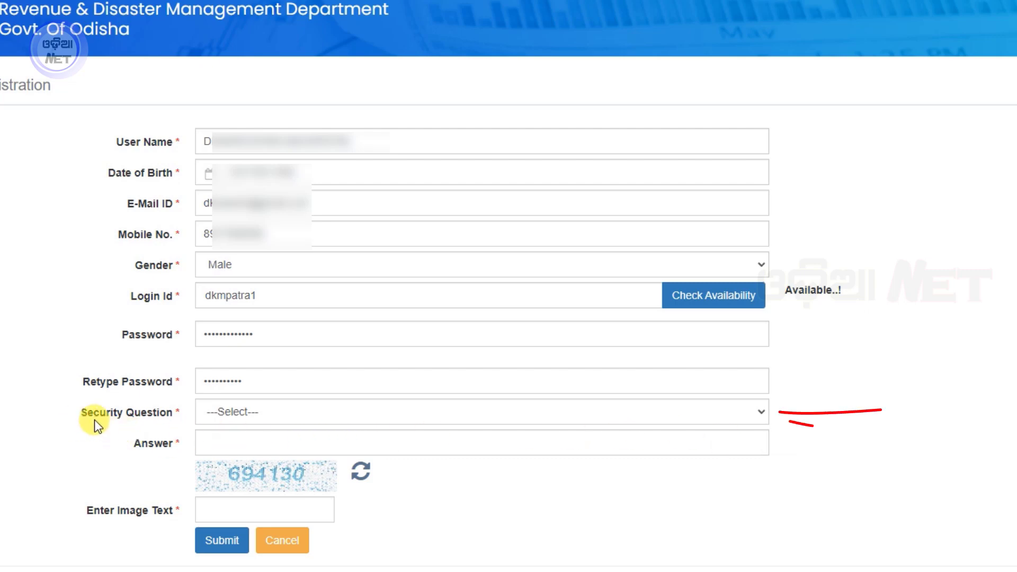
- Choose Pet Name as the security question, type its answer, and enter the captcha code
click(355, 412)
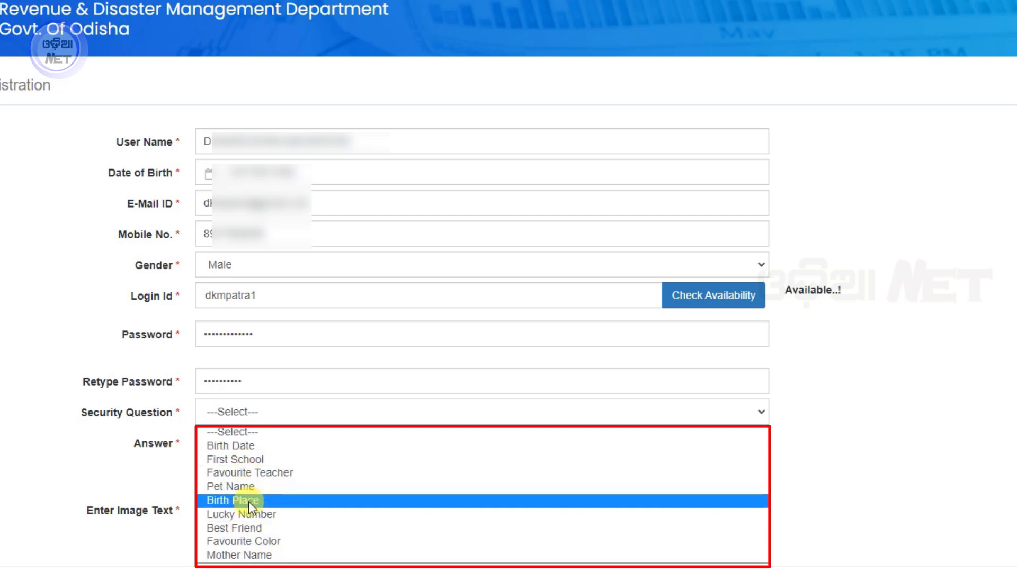
click(244, 486)
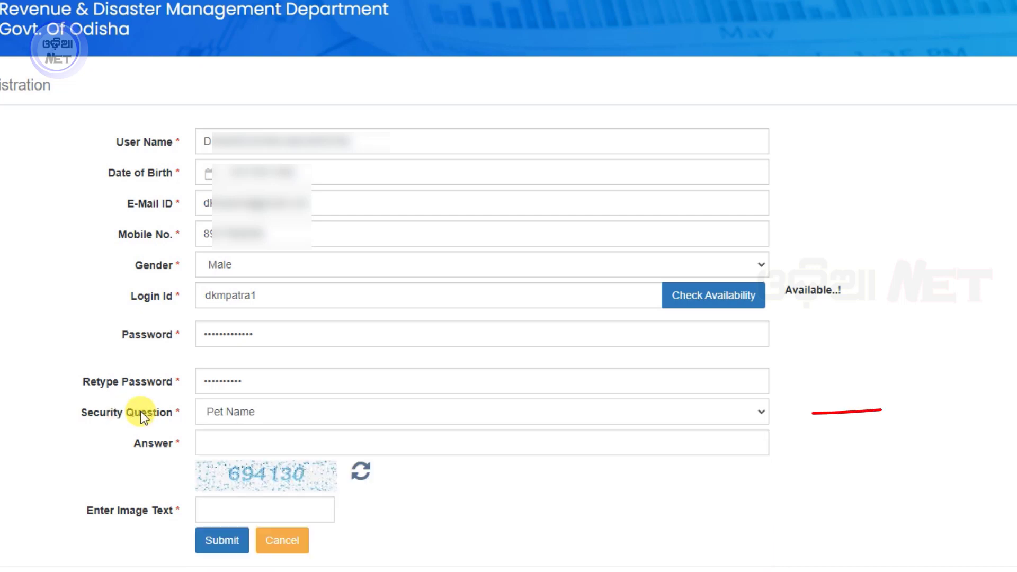
click(269, 447)
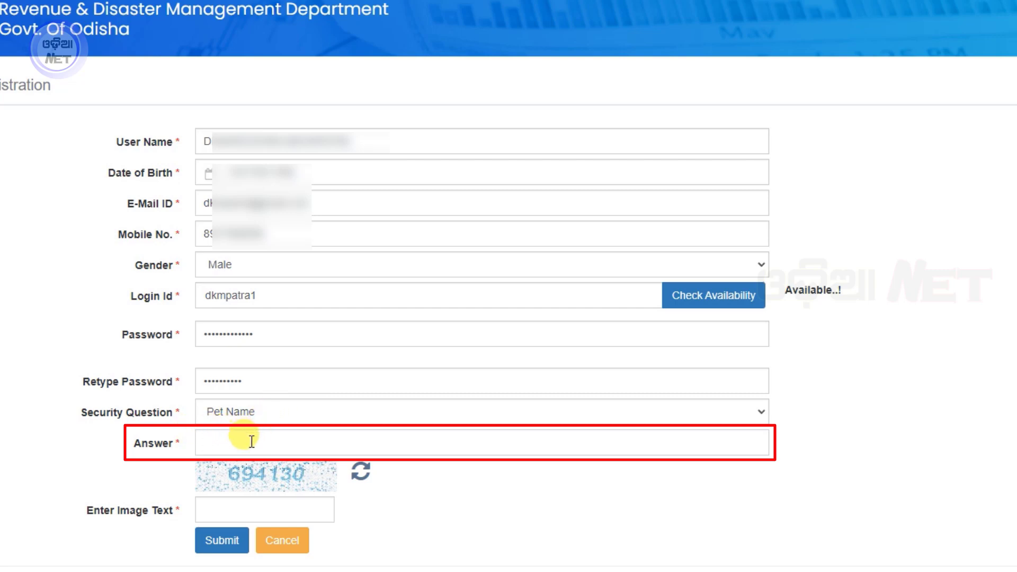
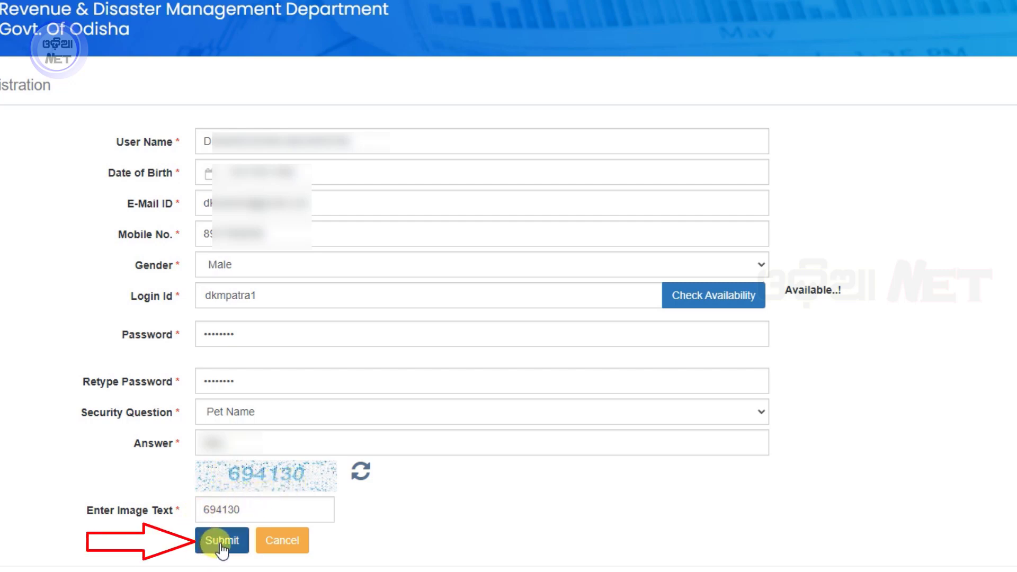
- Submit the registration, note the new user ID in the success alert, and dismiss it
click(221, 540)
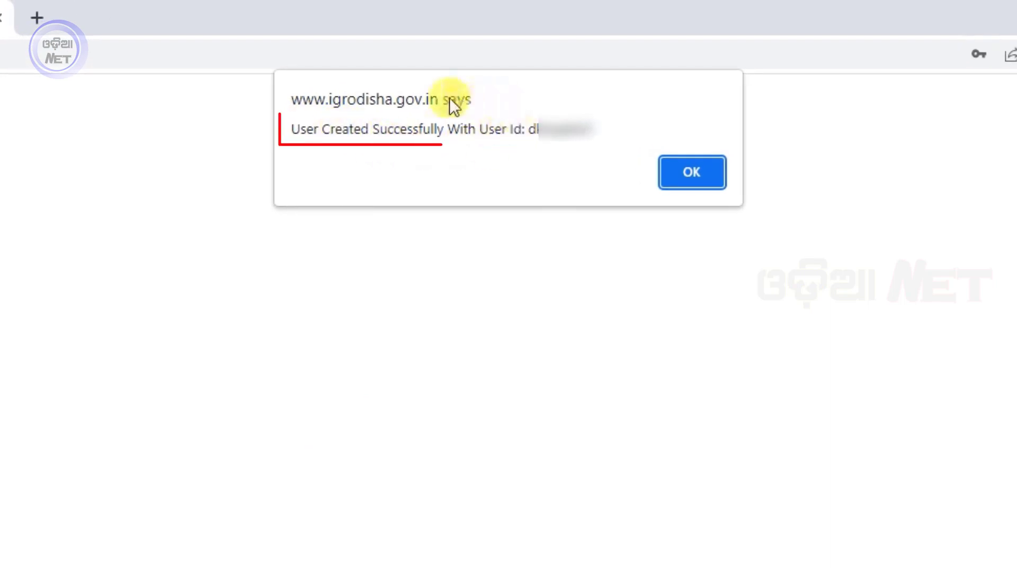
mouse_move(527, 128)
mouse_down()
mouse_move(576, 115)
mouse_move(589, 122)
mouse_up()
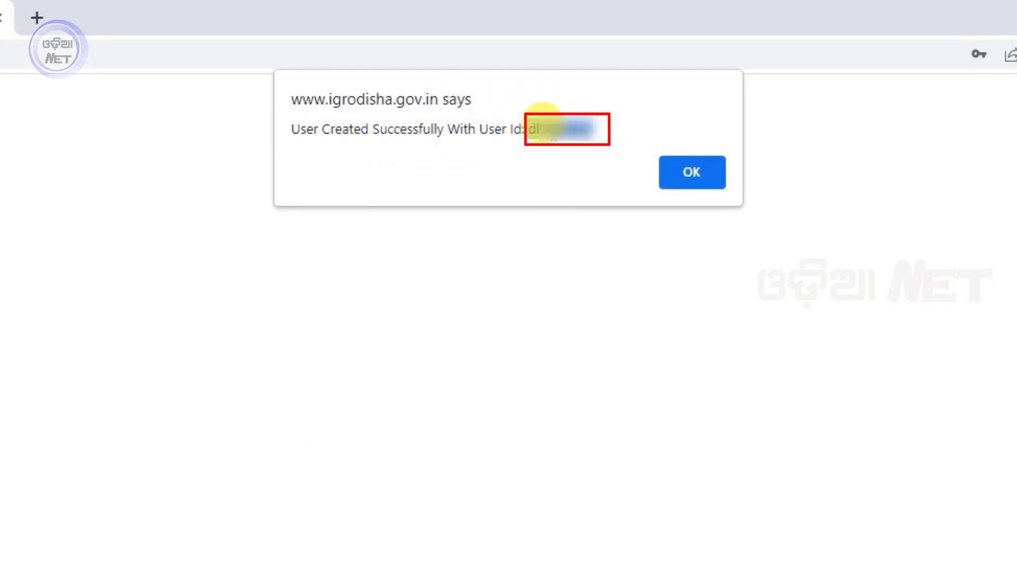
click(536, 123)
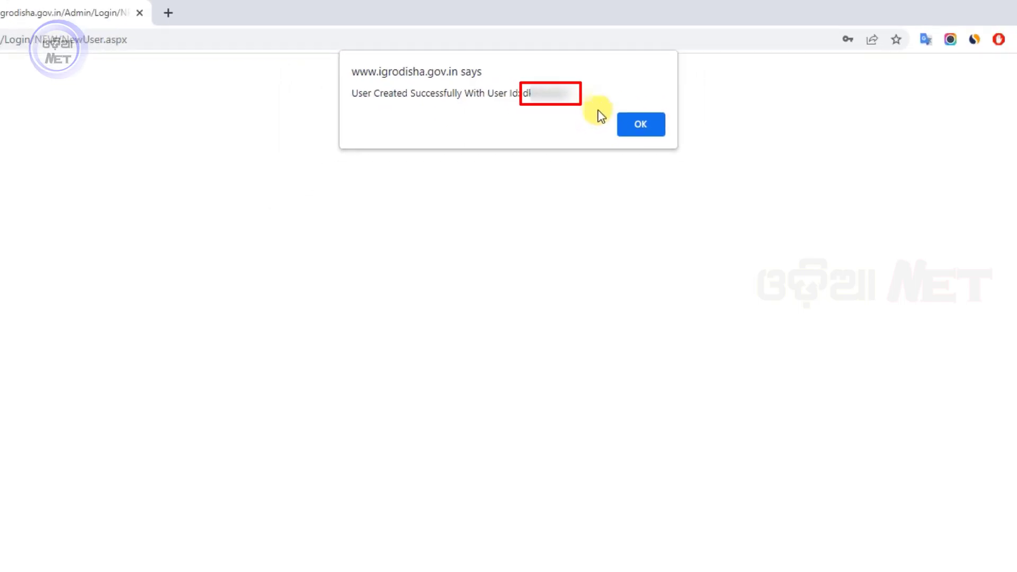
click(696, 177)
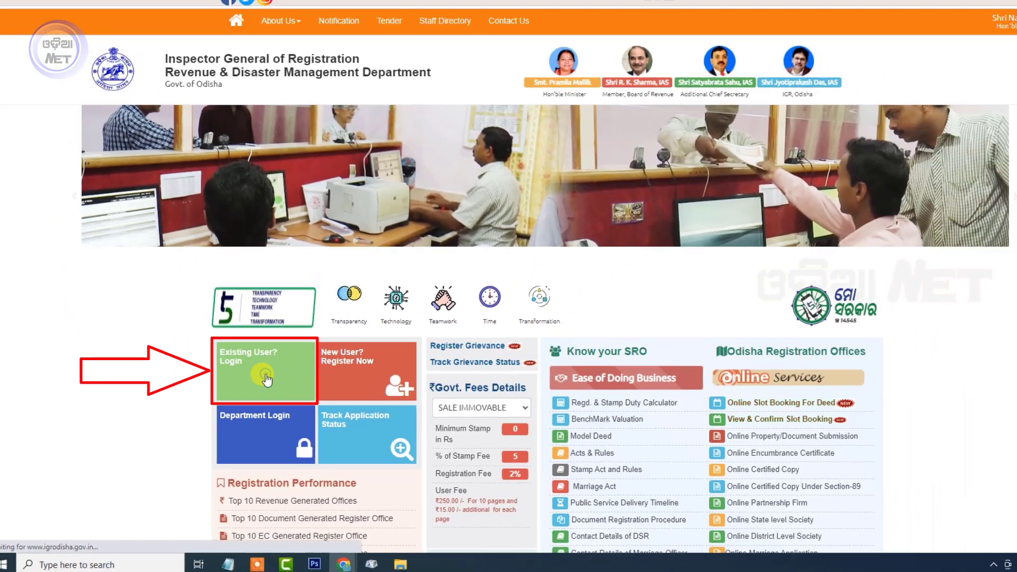
- On the existing-user login page, enter the password and image verification code, then log in
click(385, 260)
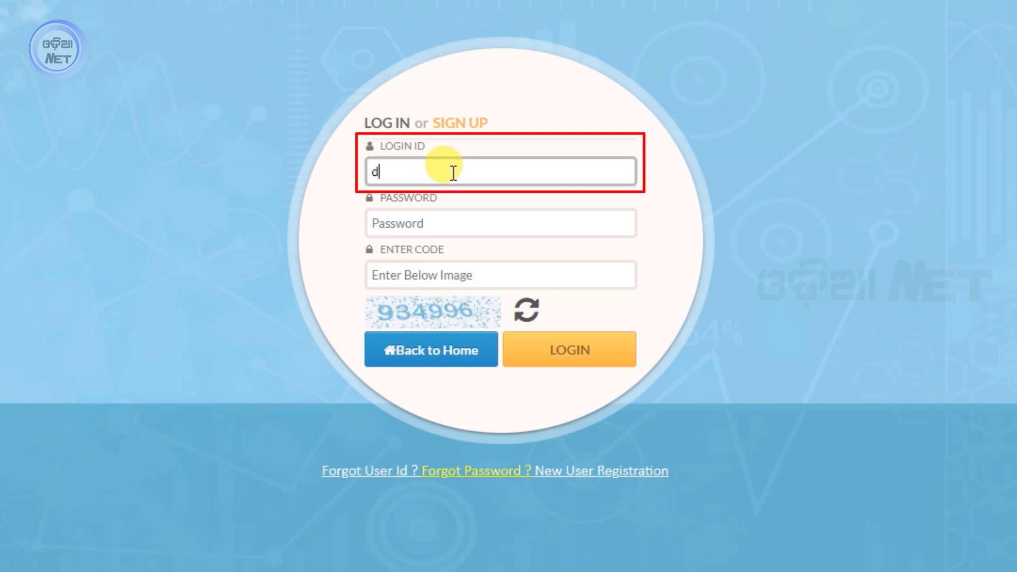
click(443, 218)
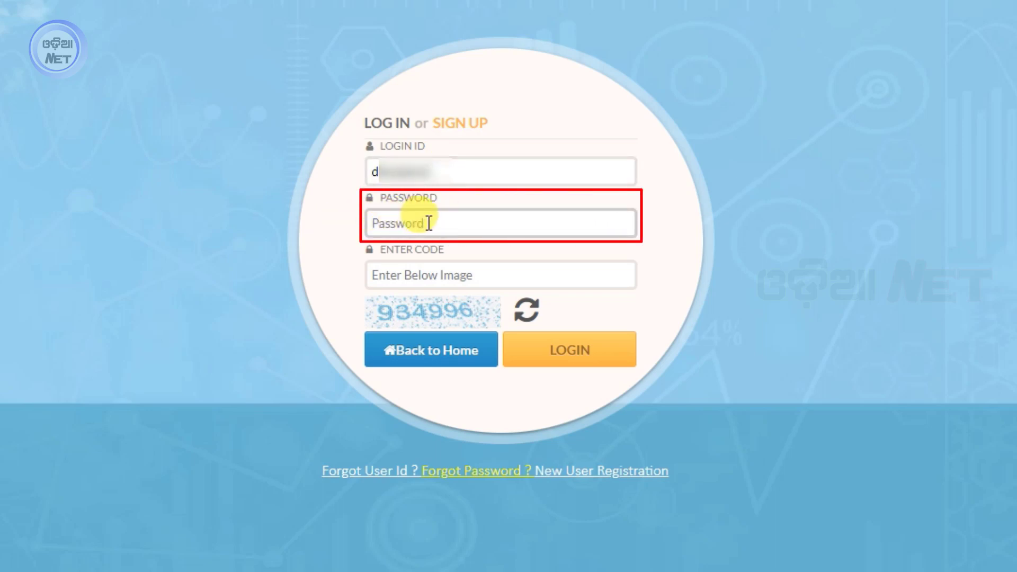
text(•••)
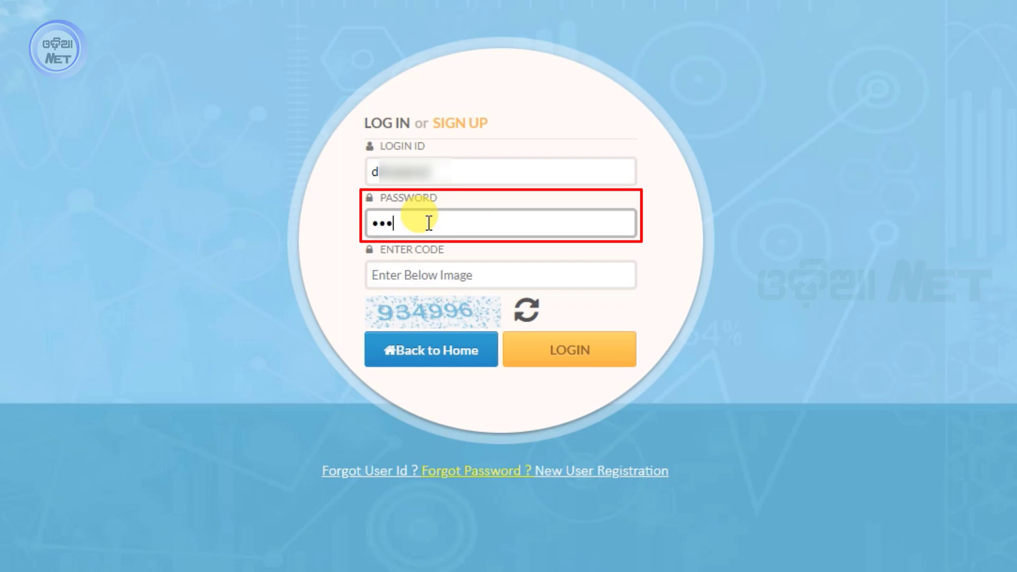
text(••••••)
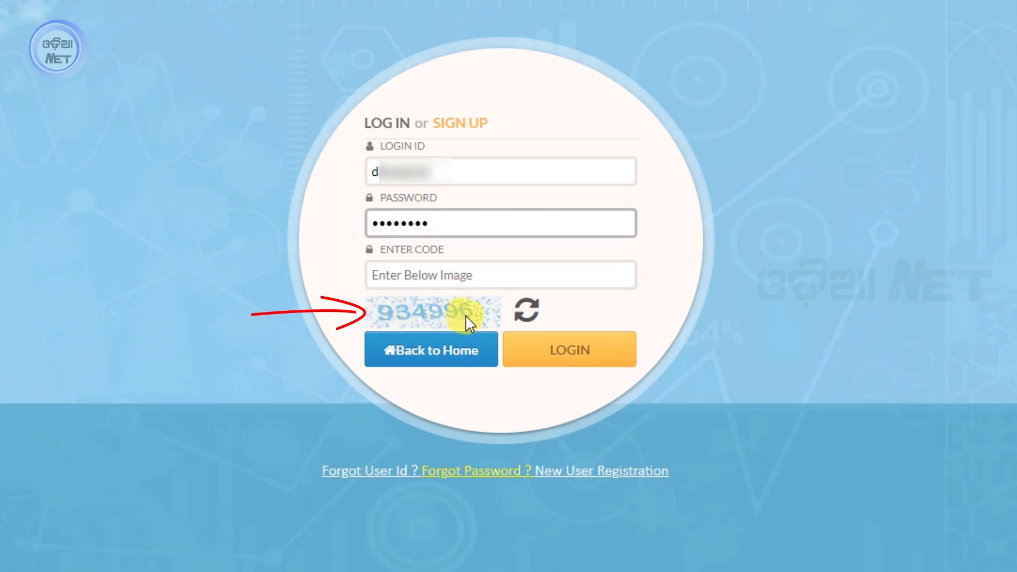
click(420, 274)
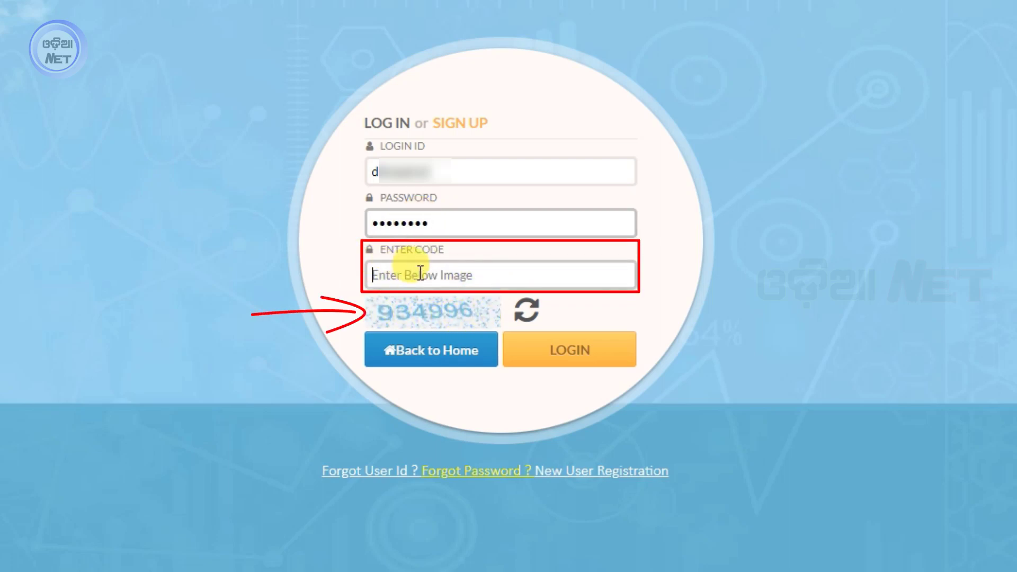
text(934996)
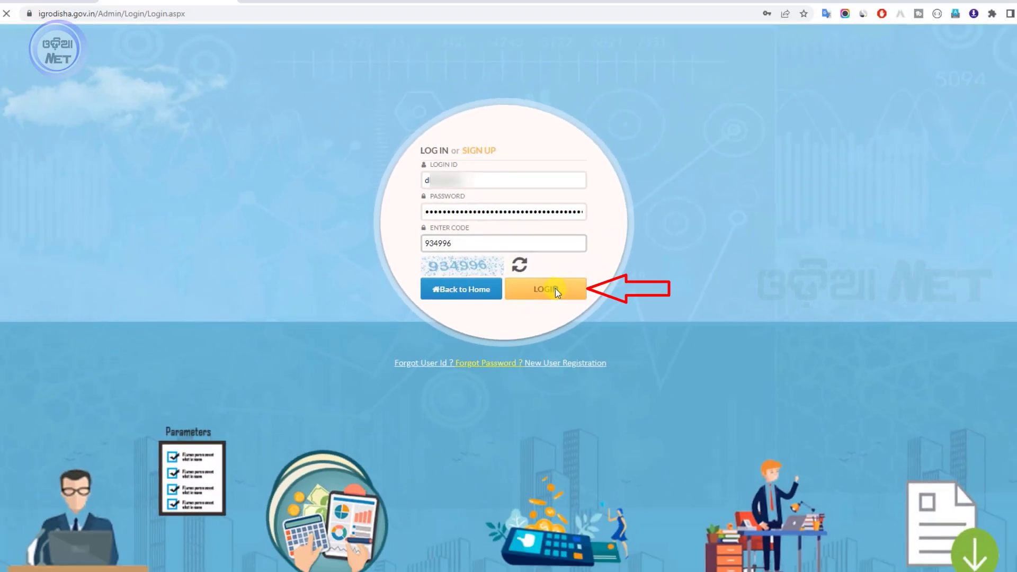
click(582, 343)
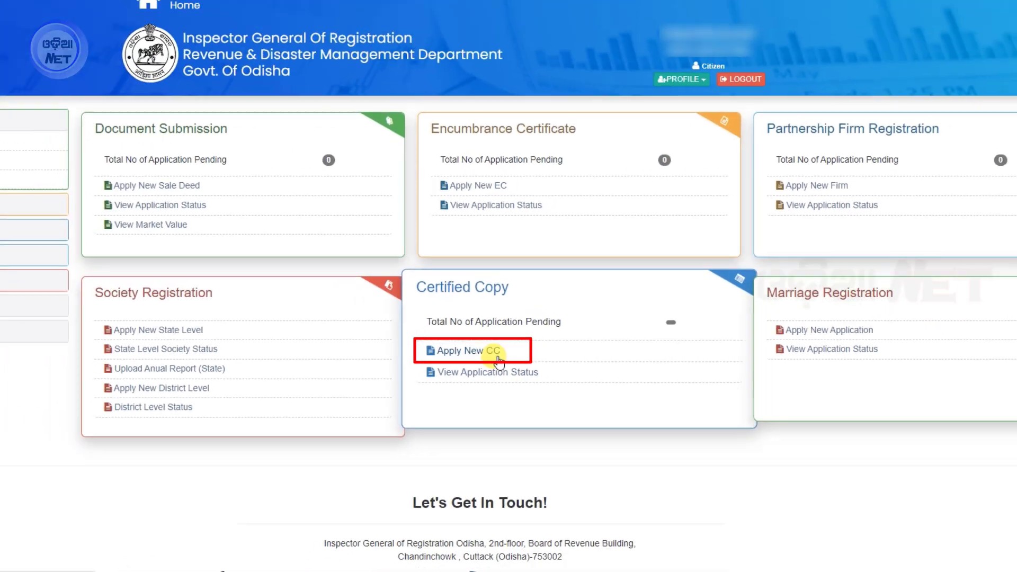
- Choose Apply New CC on the dashboard's Certified Copy card
click(497, 360)
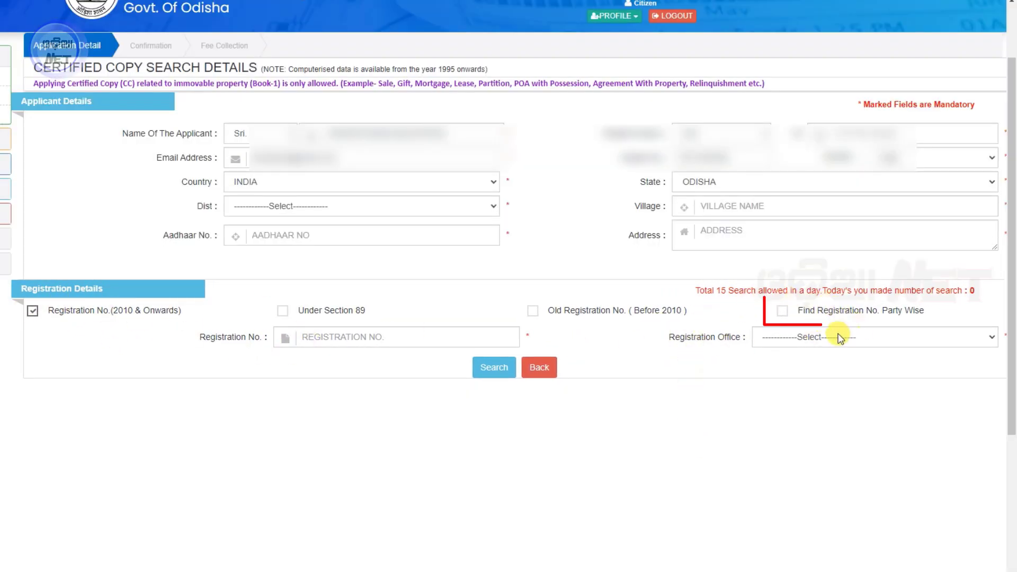
- Tick Find Registration No. Party Wise and select BALIAPAL as the registration office
click(782, 312)
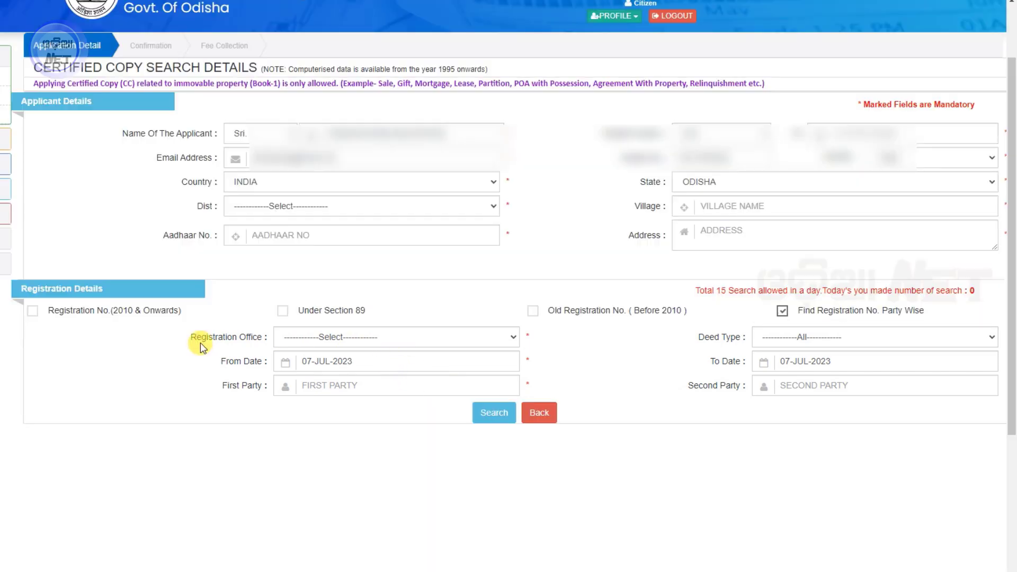
click(372, 338)
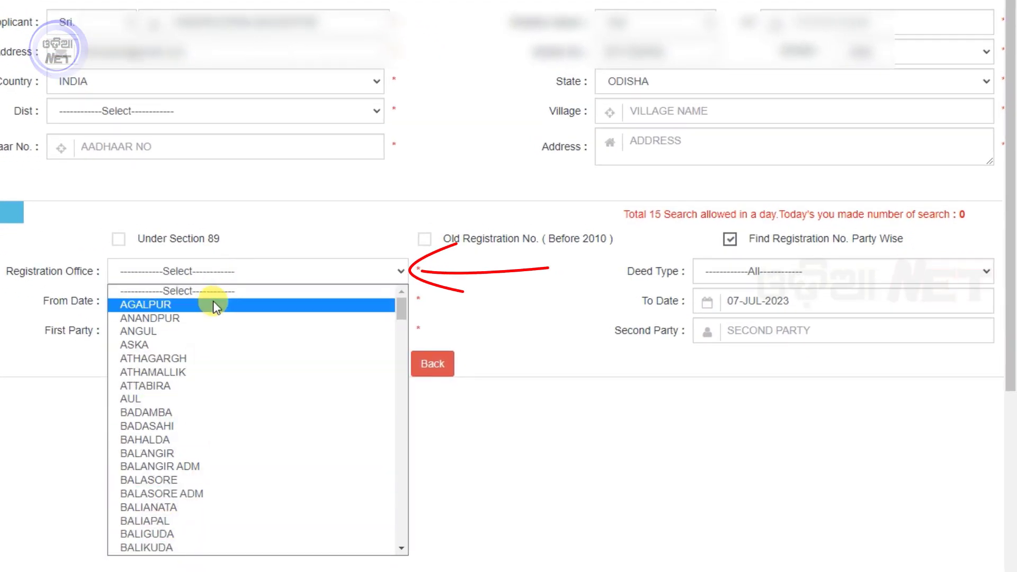
scroll(293, 435, down, 15)
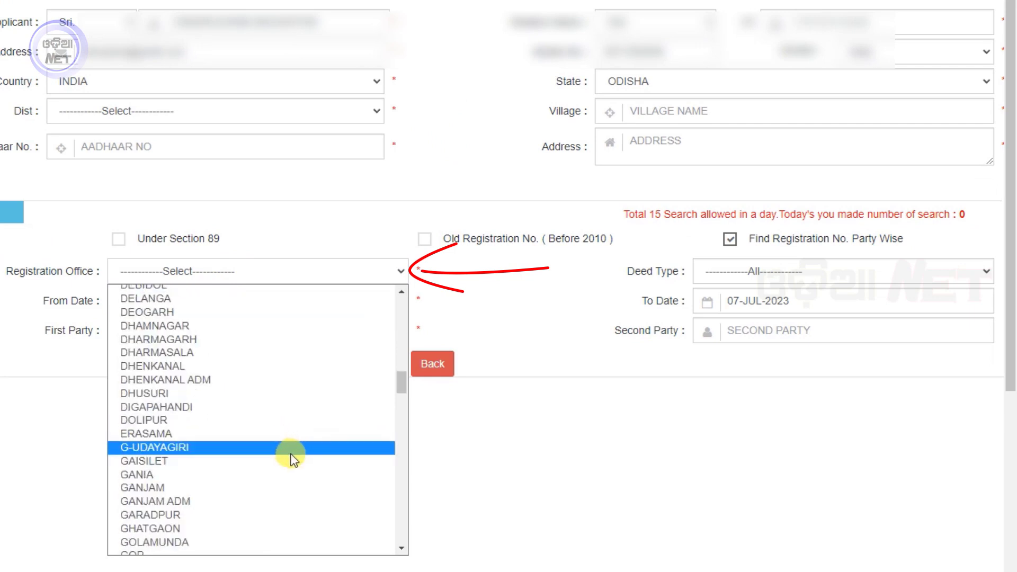
scroll(290, 458, down, 15)
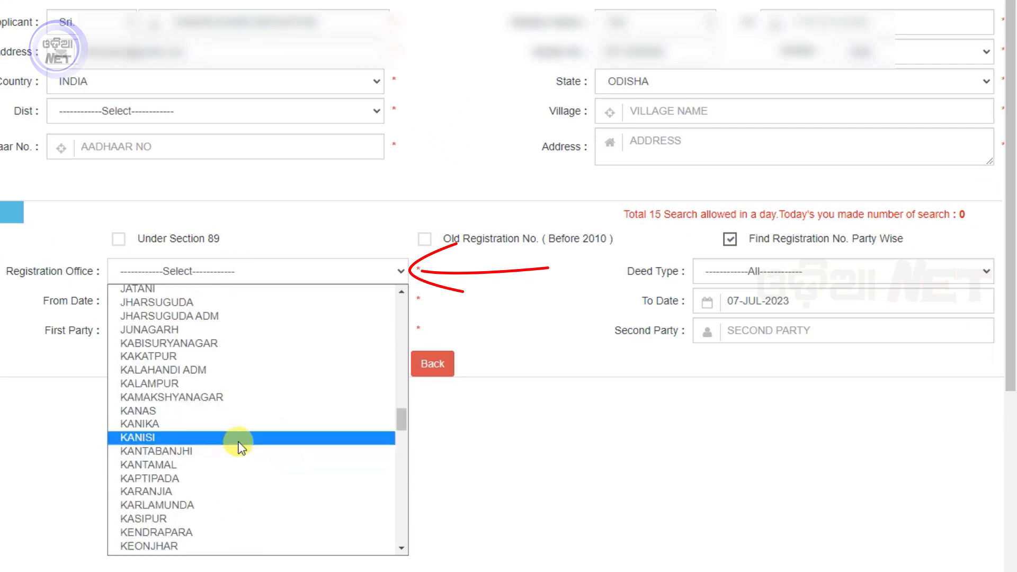
scroll(240, 442, down, 4)
scroll(222, 424, up, 20)
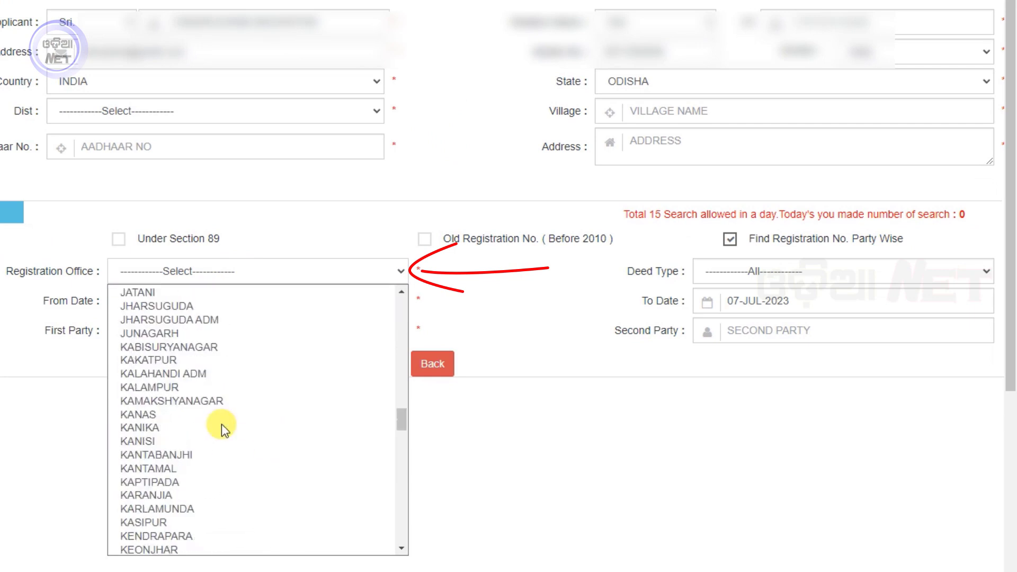
scroll(221, 423, up, 4)
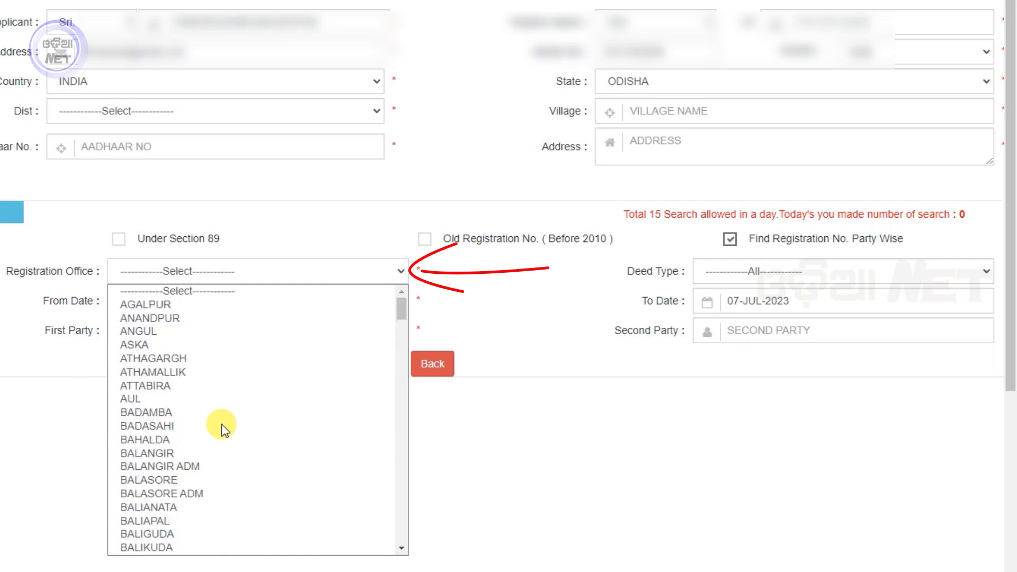
scroll(221, 424, down, 3)
click(221, 373)
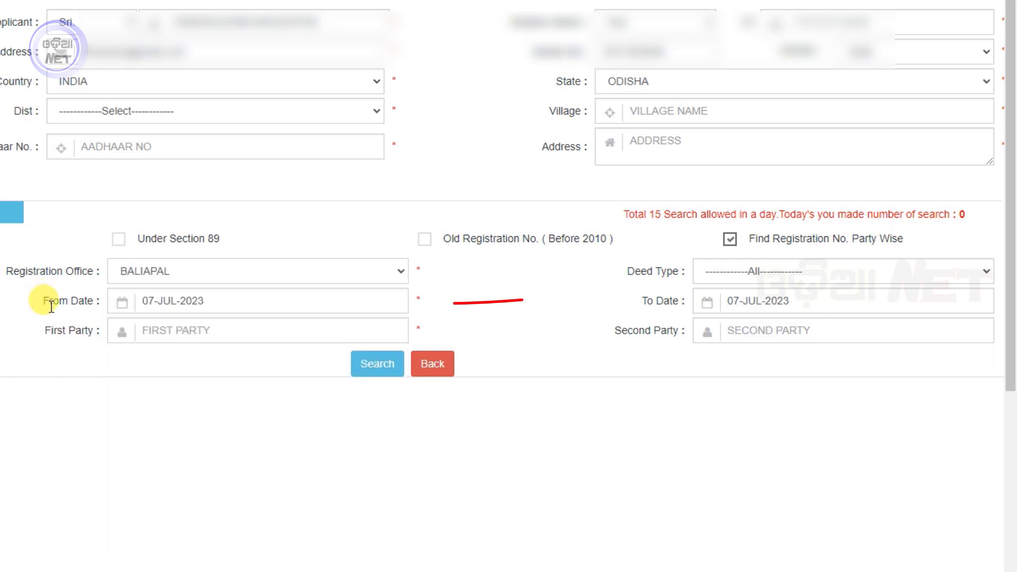
- Set the From Date to 01-JAN-1995 in the calendar
click(201, 302)
click(229, 332)
drag(240, 492, 239, 354)
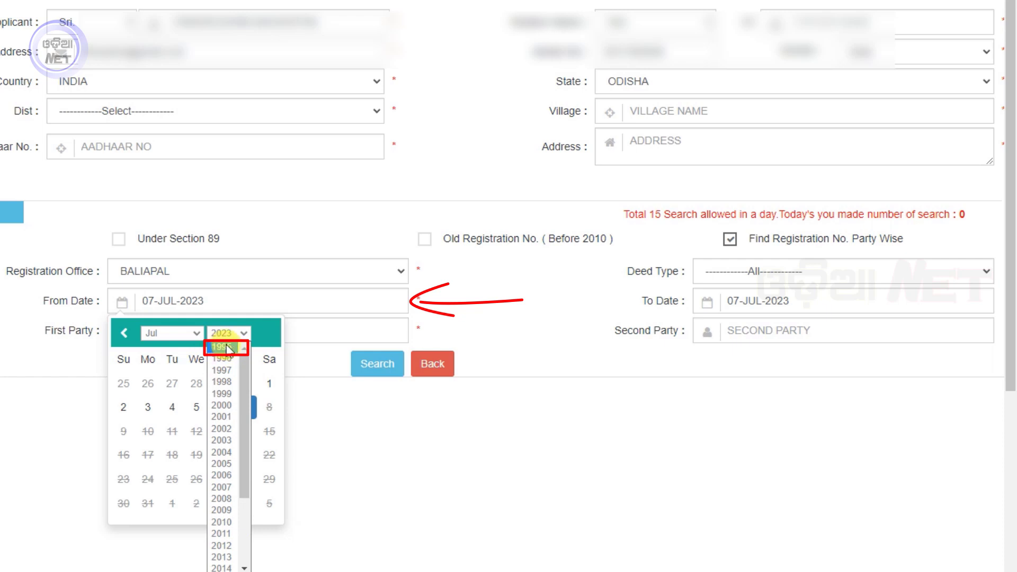
click(228, 347)
click(172, 333)
click(159, 344)
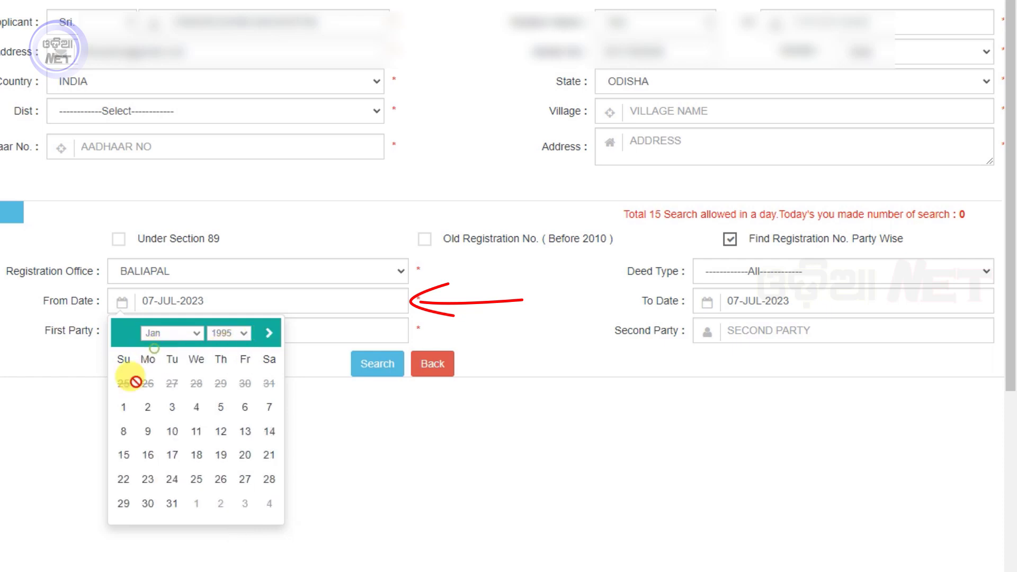
click(123, 406)
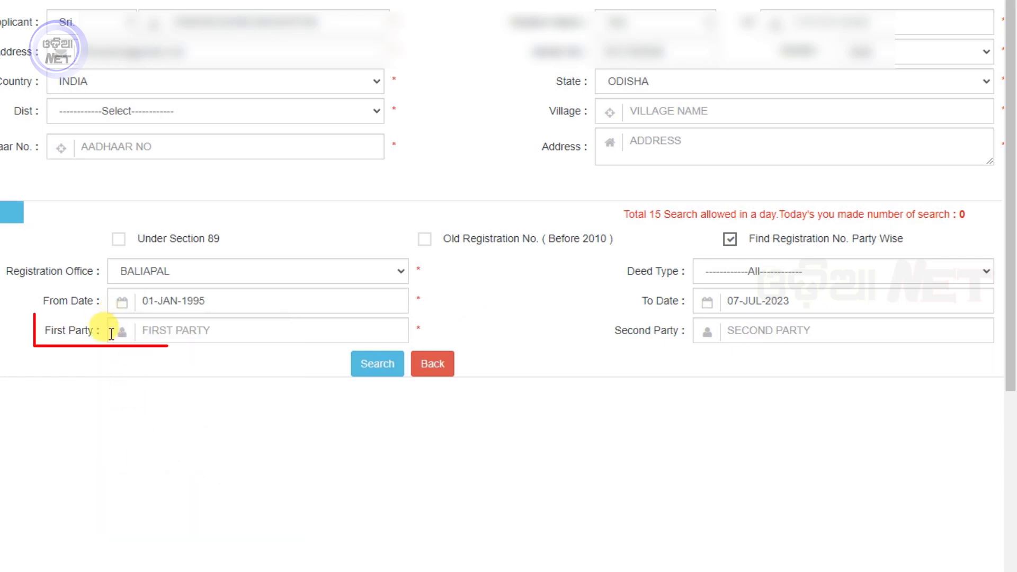
- Search by the seller's first name as First Party and review the results' Seller Name column
click(214, 337)
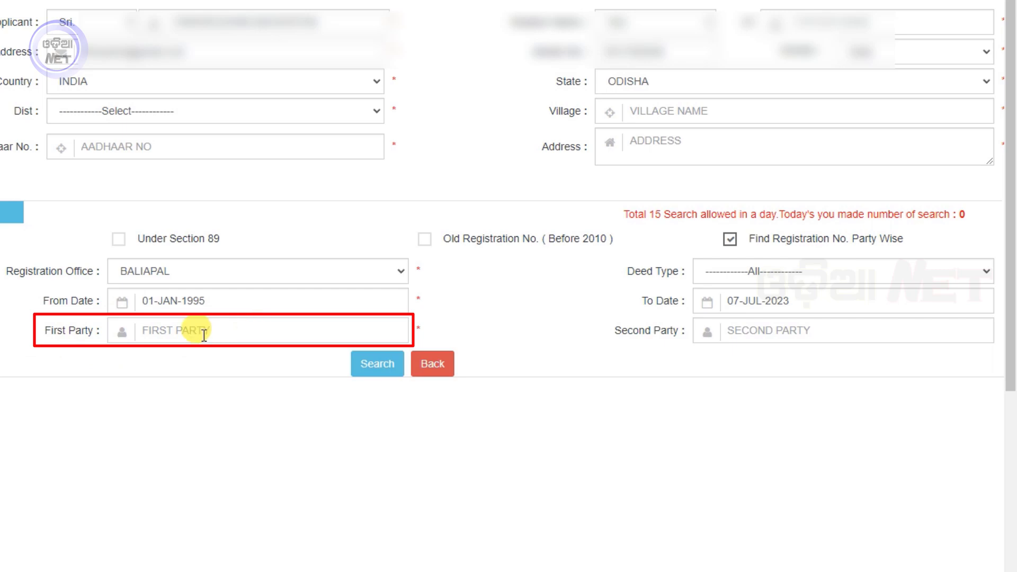
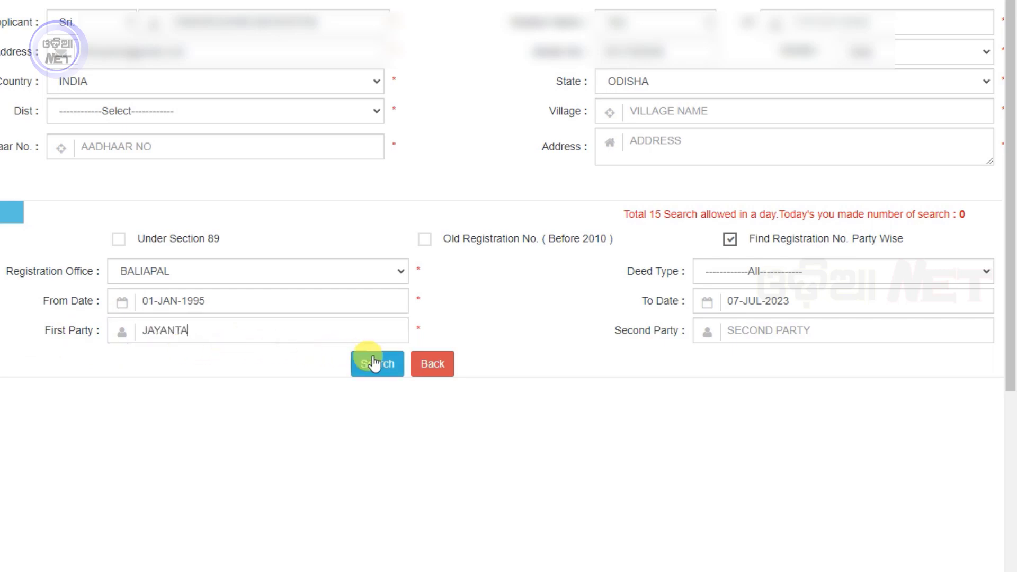
click(387, 369)
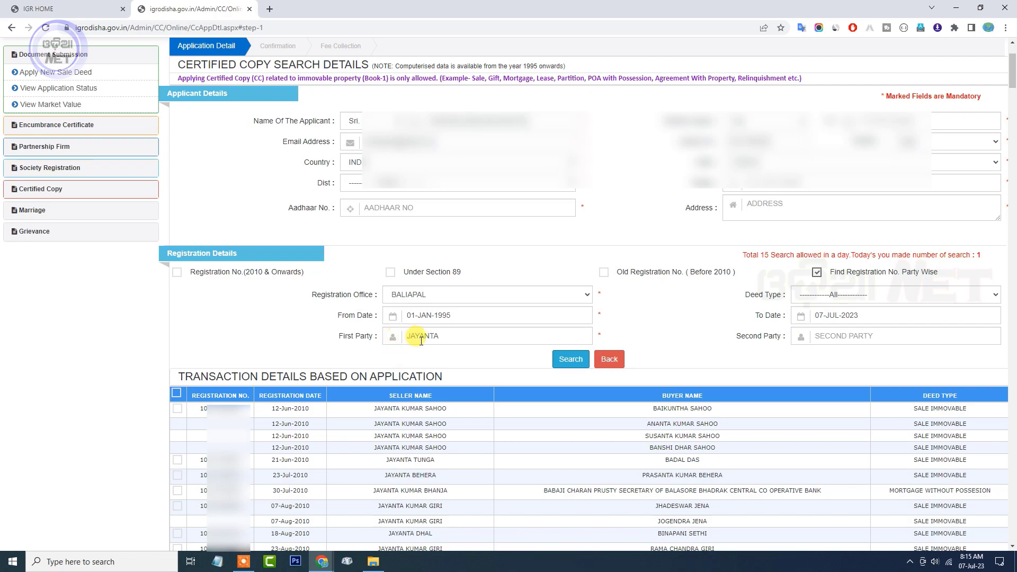
scroll(328, 318, down, 5)
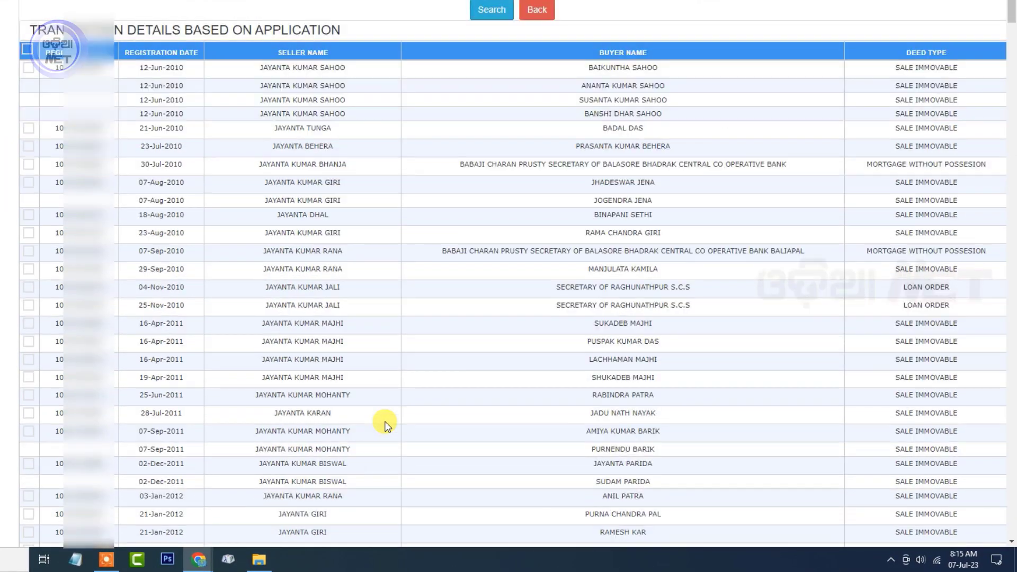
scroll(385, 423, down, 15)
scroll(371, 434, up, 16)
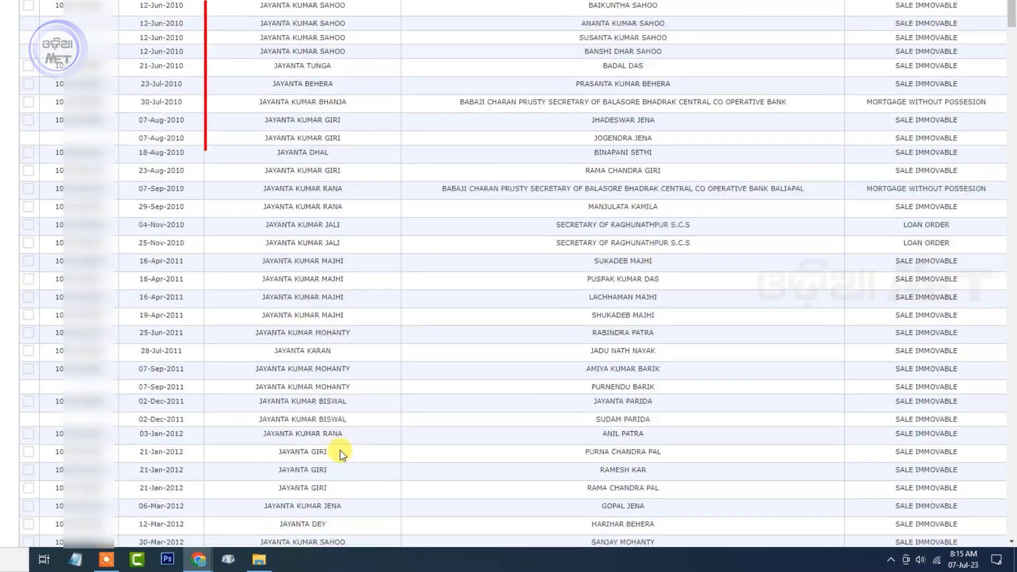
scroll(341, 454, down, 20)
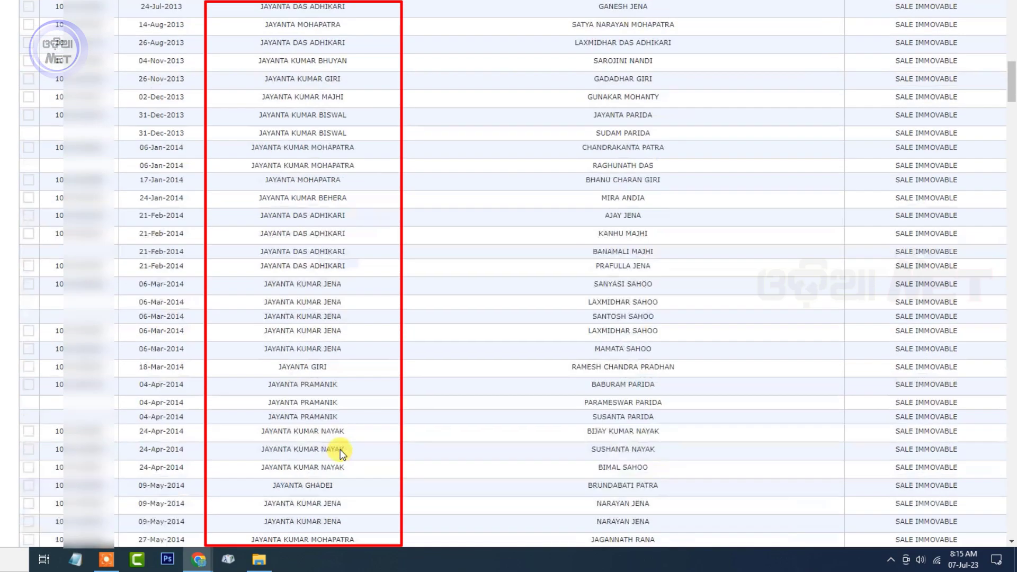
scroll(349, 434, up, 20)
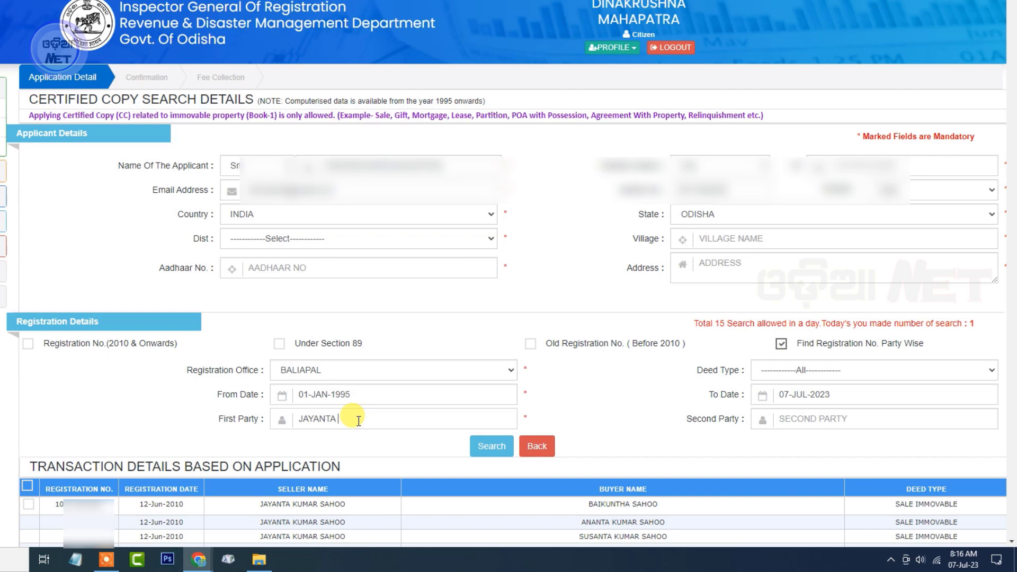
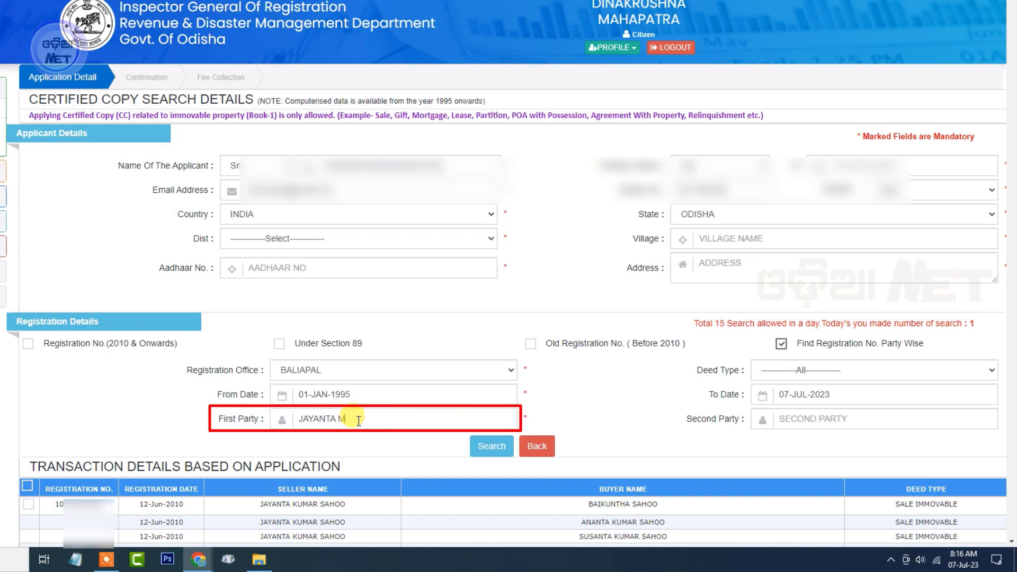
- Add the seller's surname to First Party, rerun the search for two registration numbers, and return home
click(498, 447)
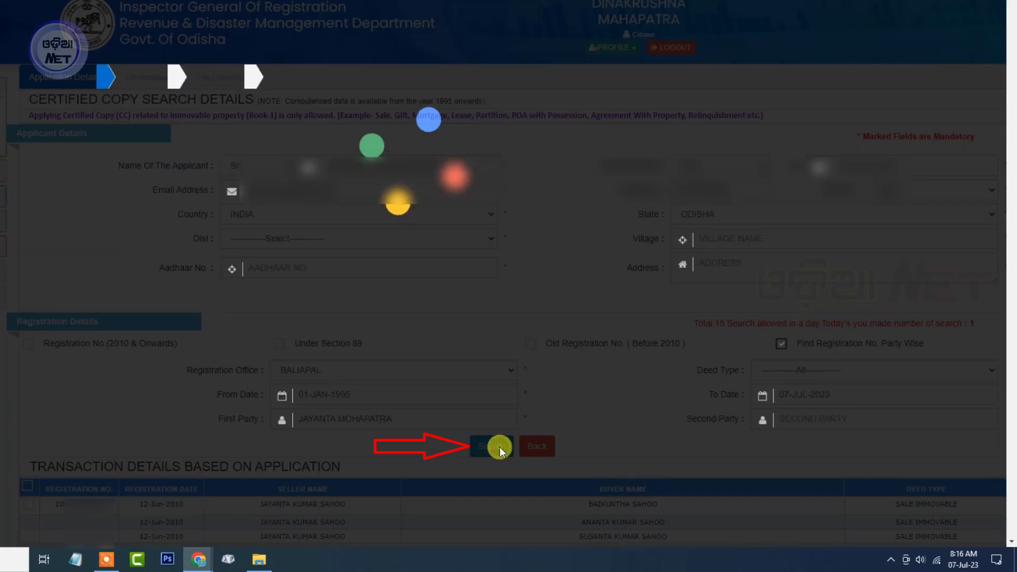
scroll(536, 471, down, 2)
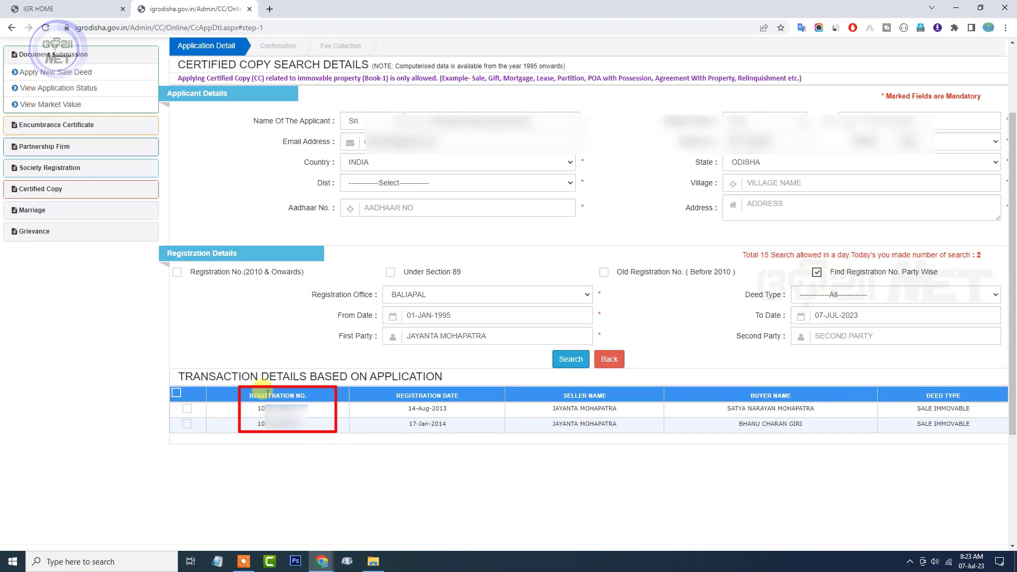
key(ctrl+shift+Tab)
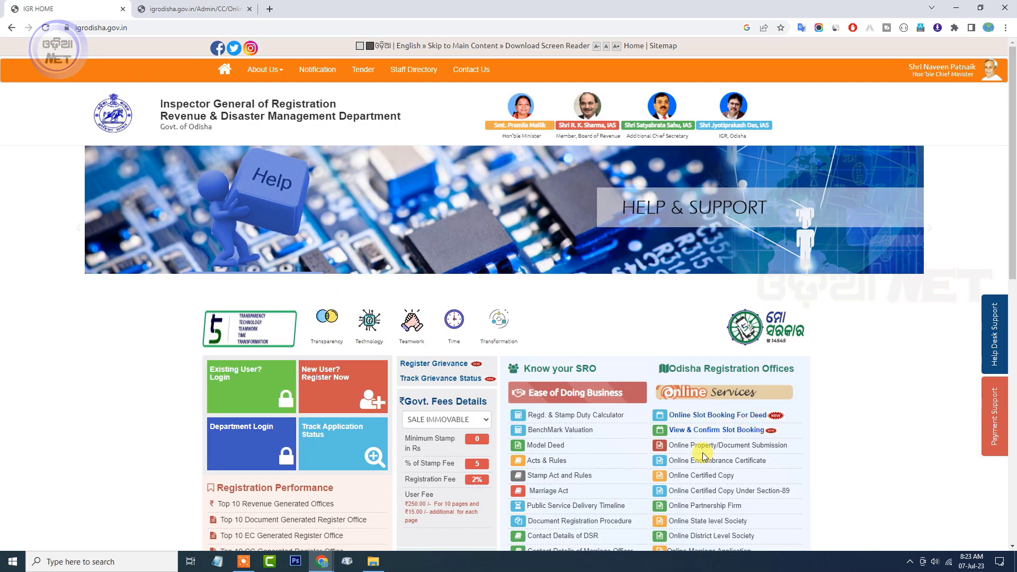